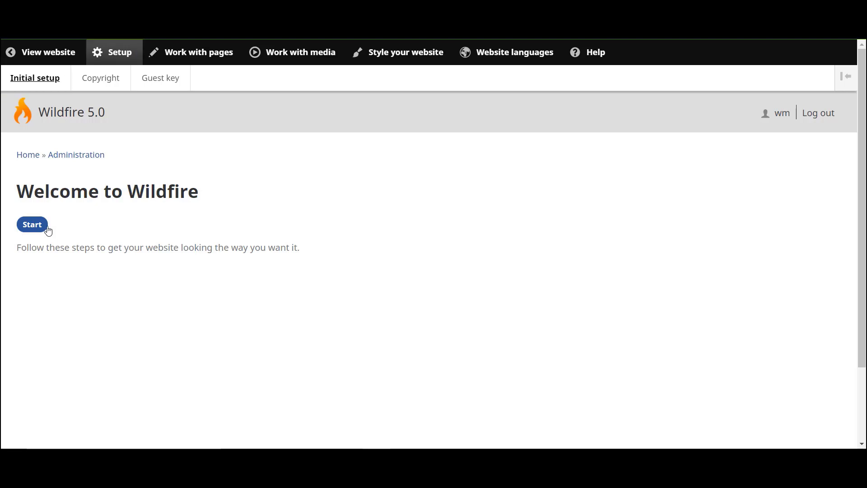
Start the initial setup and add Español (Spanish) from the language list to the website
click(32, 224)
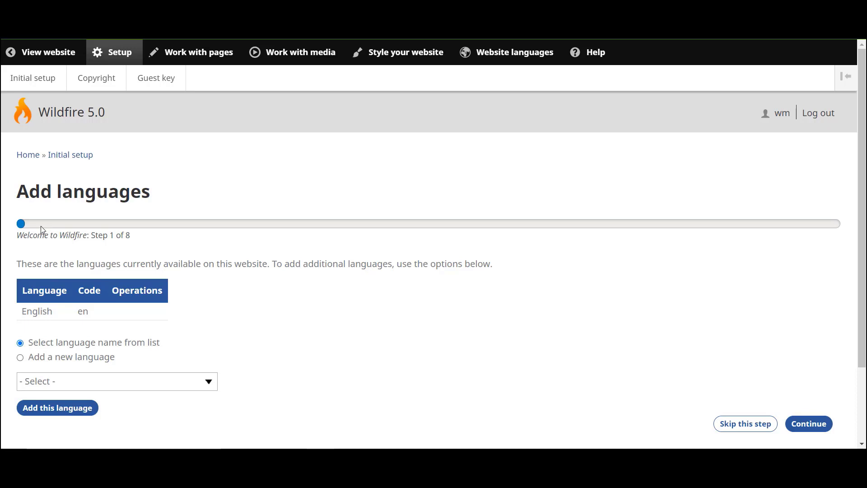
click(212, 385)
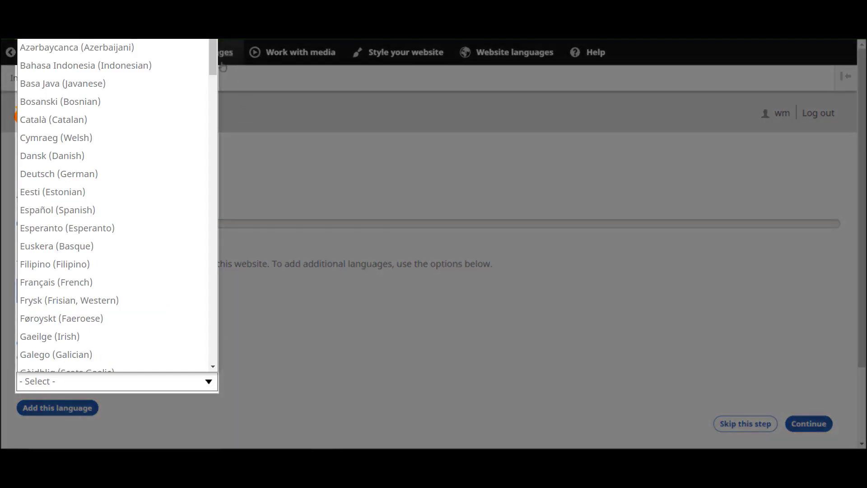
drag(211, 58, 210, 91)
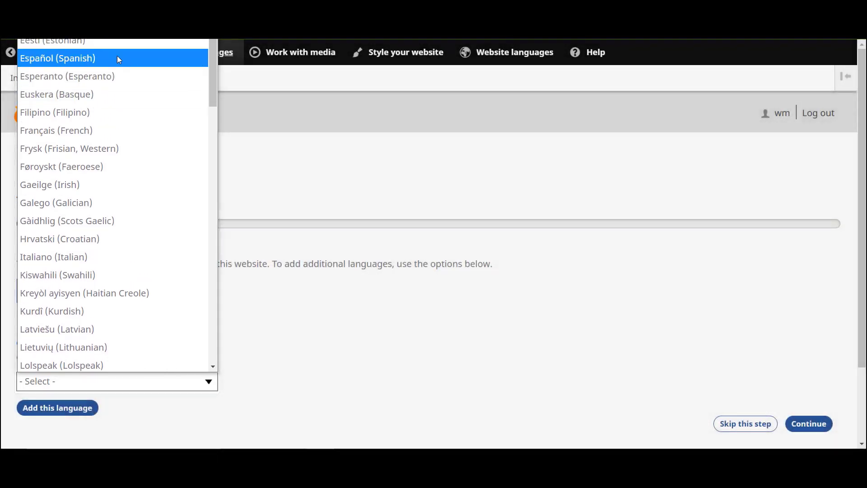
click(118, 59)
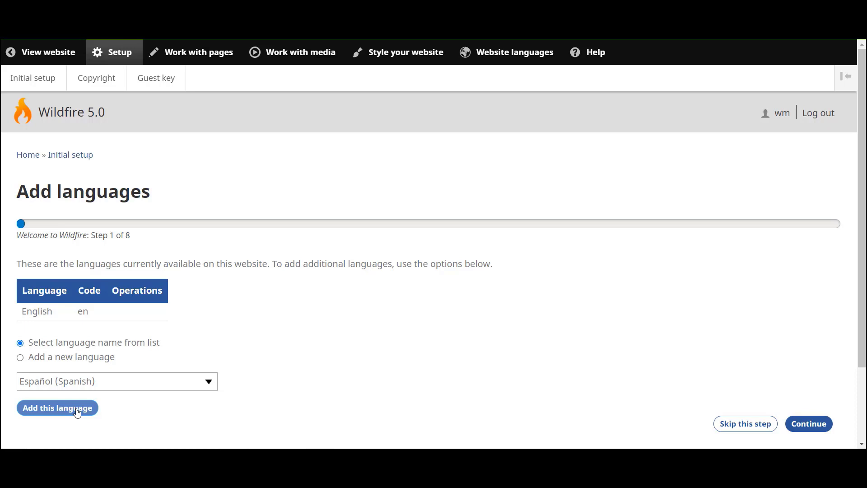
click(58, 408)
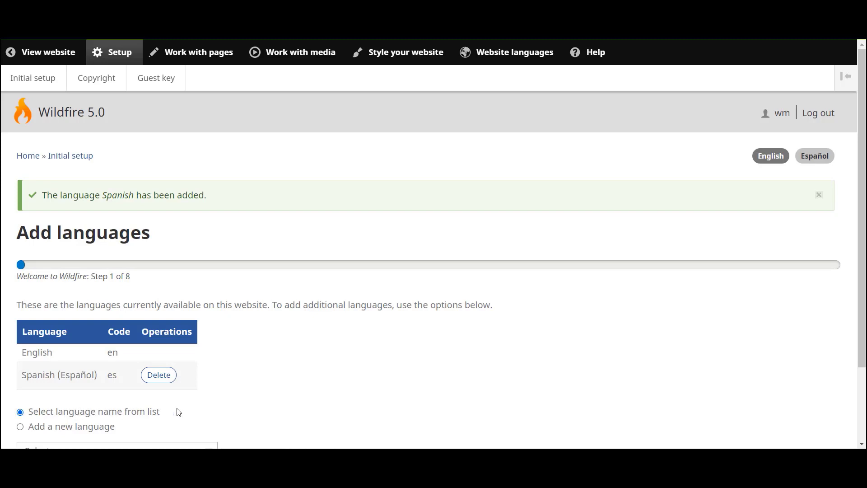
Add a new language with code zlm, own-script name Bahasa Melayu and left to right (LTR) writing direction
scroll(344, 387, down, 2)
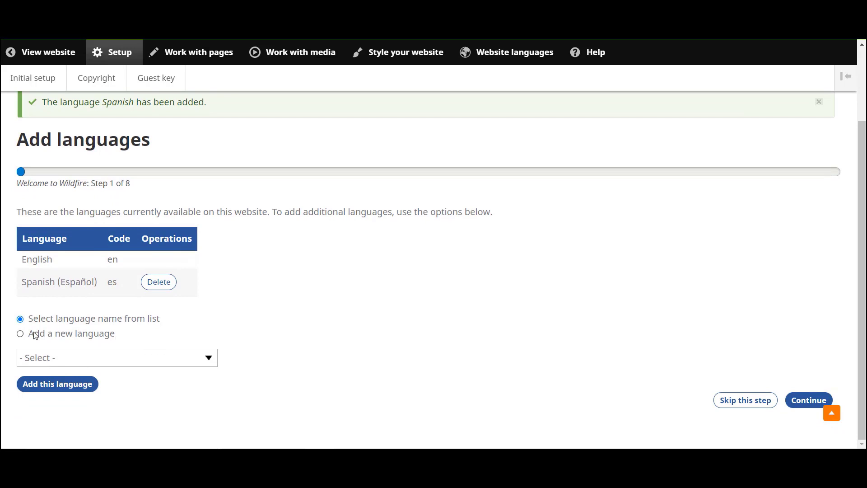
click(20, 334)
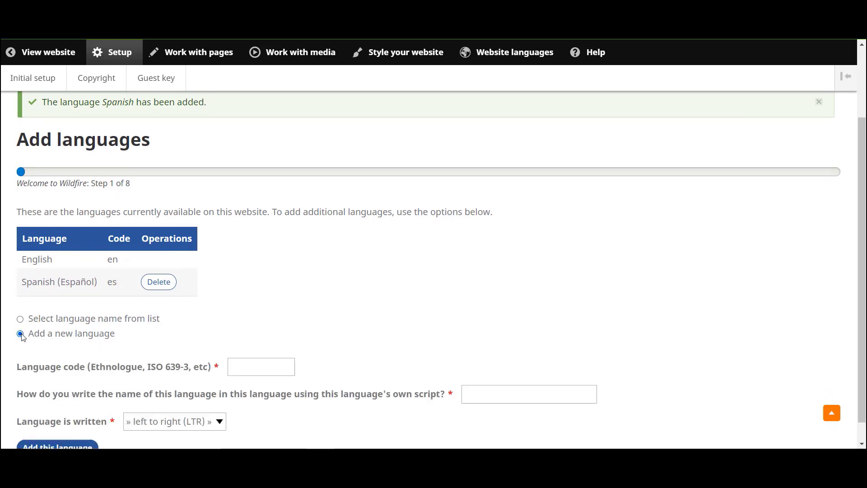
scroll(228, 329, down, 1)
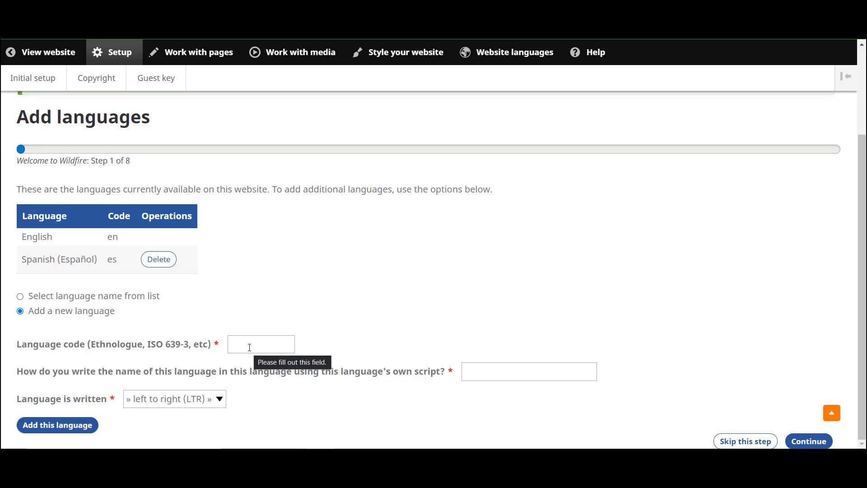
key(shift+Tab)
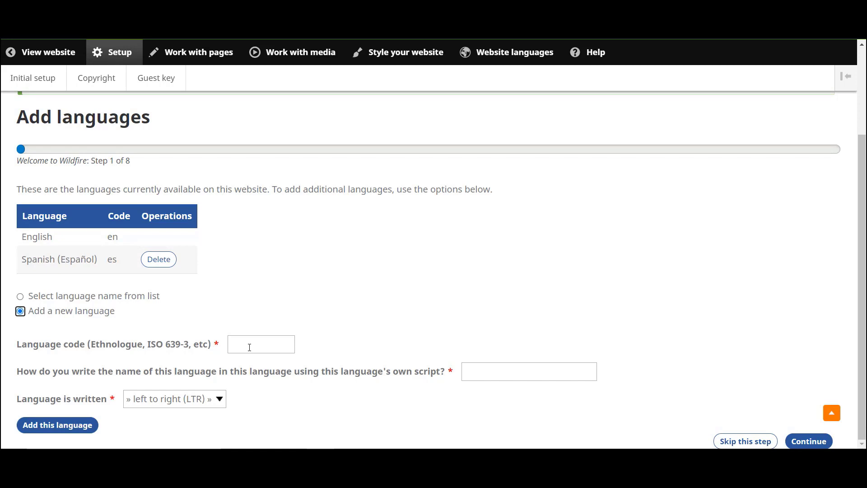
click(250, 347)
text(zlm)
key(Tab)
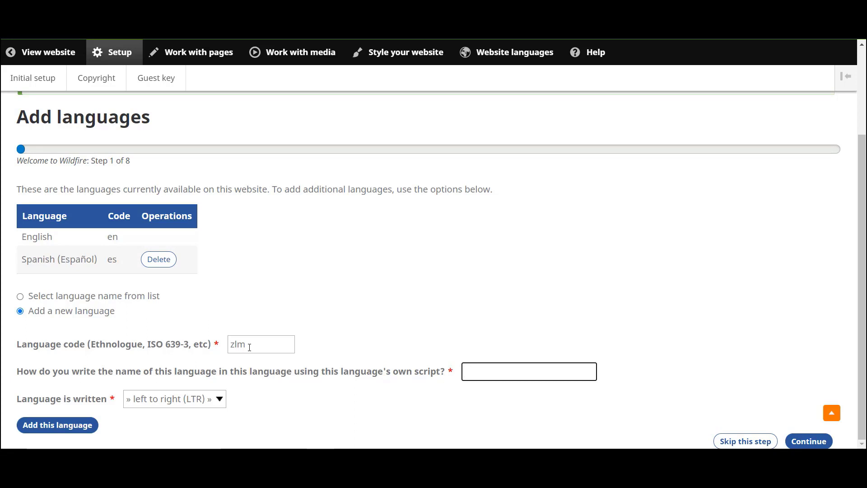
text(Bahasa Melayu)
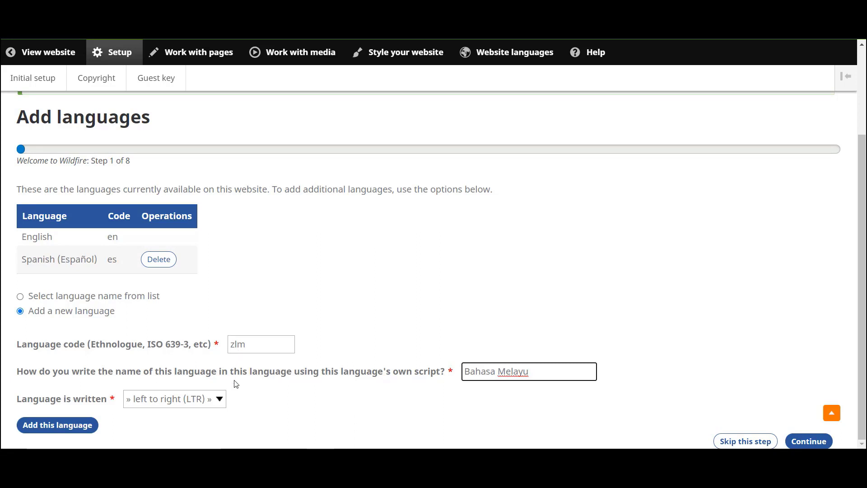
click(220, 402)
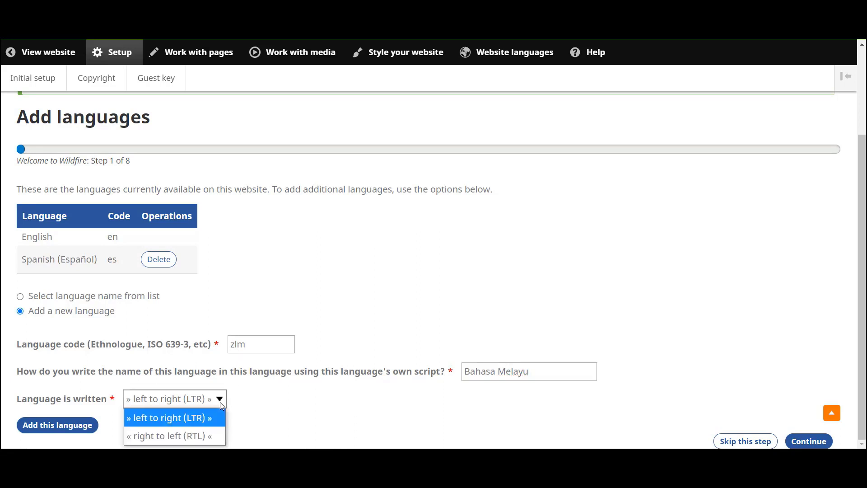
click(250, 400)
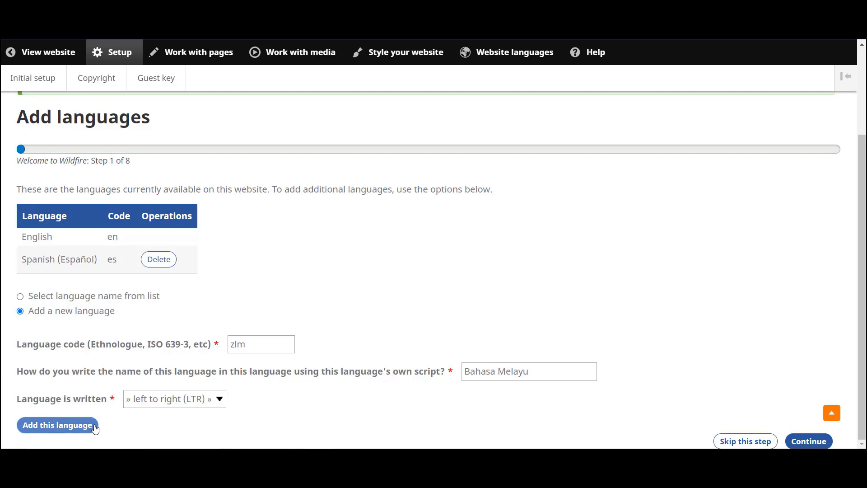
click(57, 424)
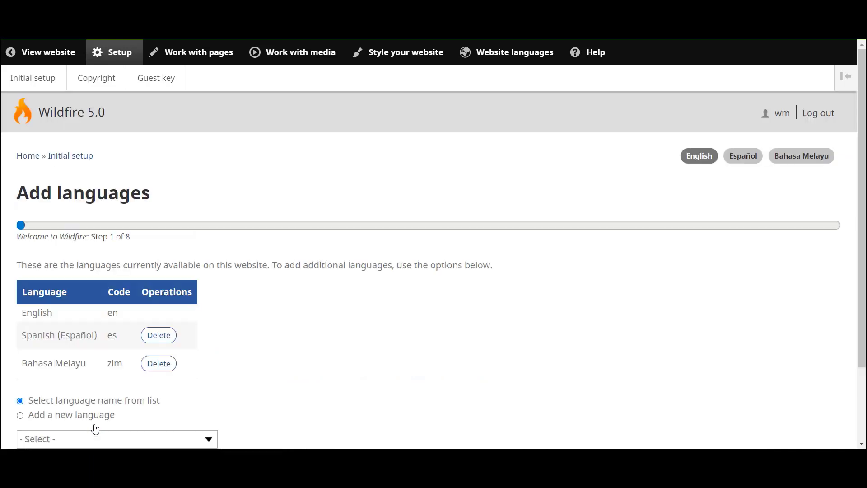
Continue to the default language step, set Bahasa Melayu as the default and save
scroll(293, 382, down, 1)
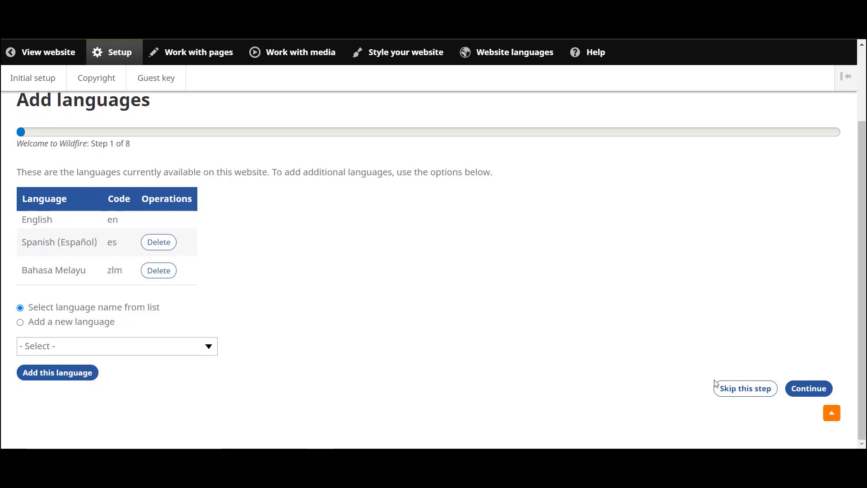
click(811, 389)
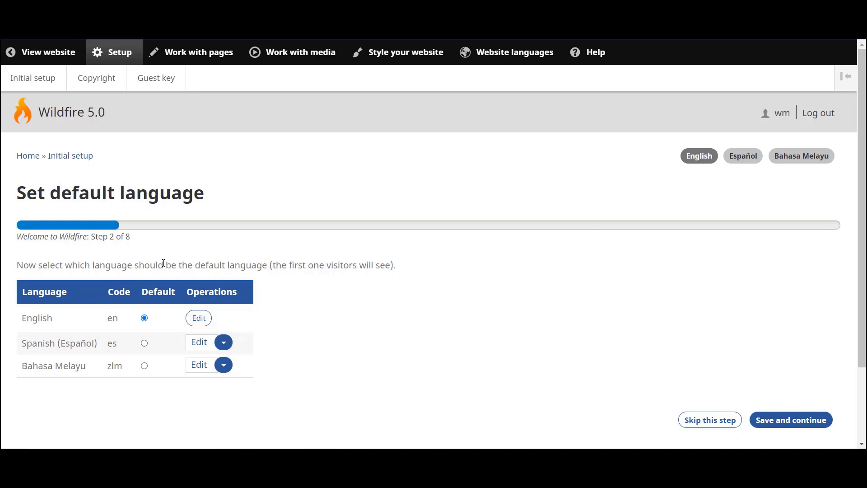
click(145, 364)
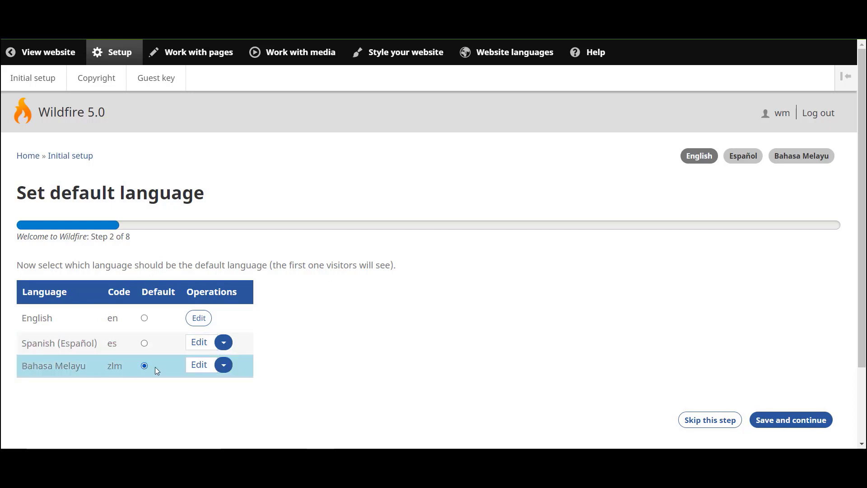
click(766, 421)
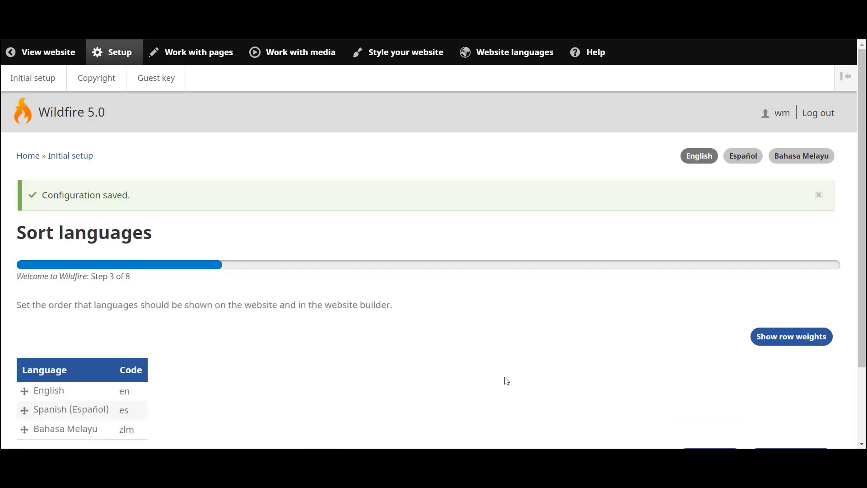
Order the languages as English, Spanish, Bahasa Melayu and save the sort order
scroll(495, 374, down, 2)
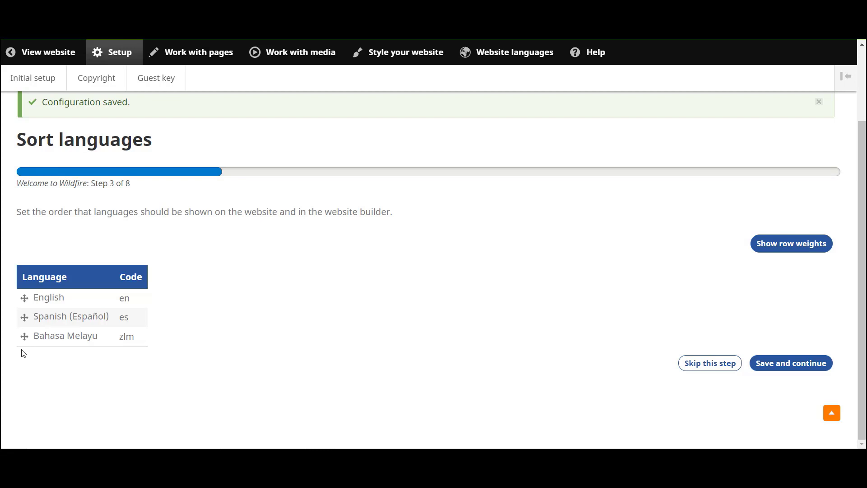
drag(24, 336, 26, 319)
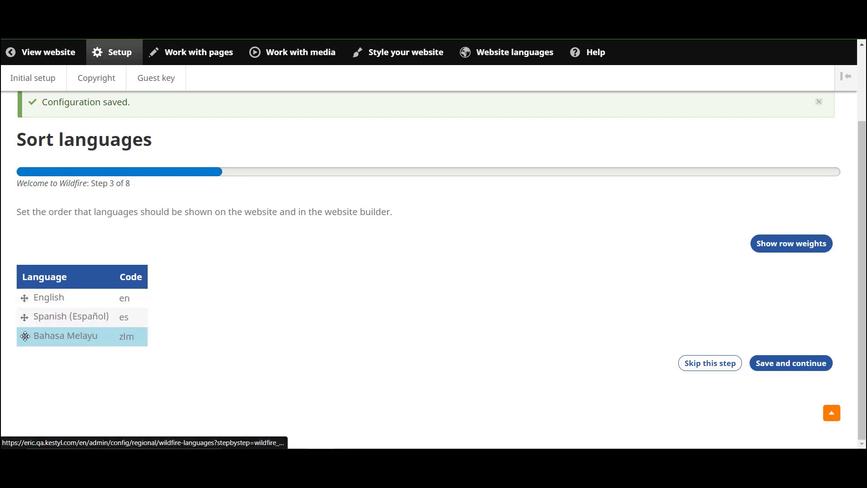
drag(25, 336, 24, 337)
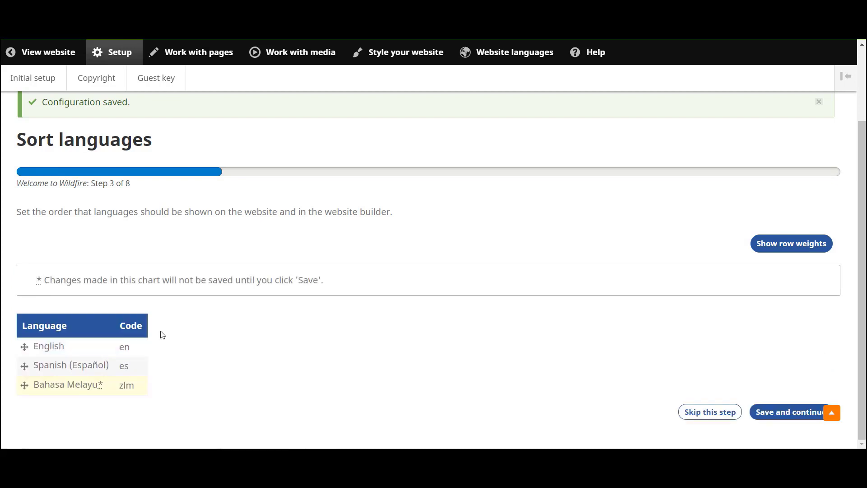
click(791, 412)
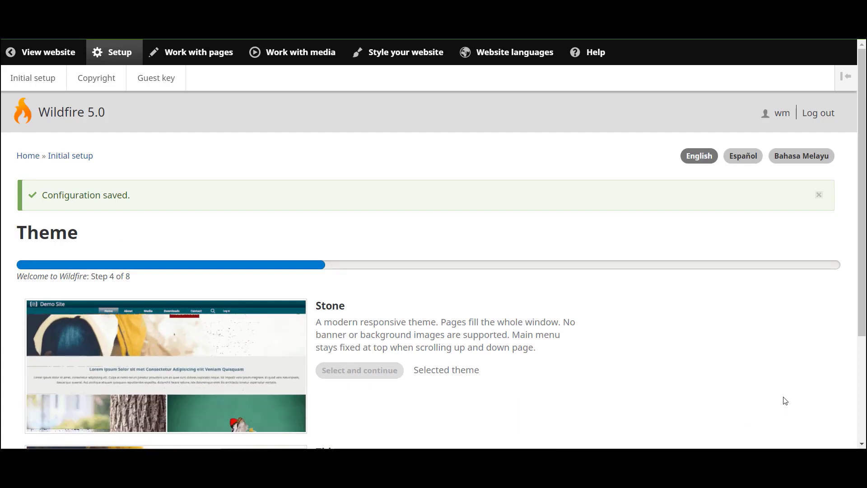
Review the available themes, keep Stone as the selected theme and continue to the color step
drag(864, 294, 859, 399)
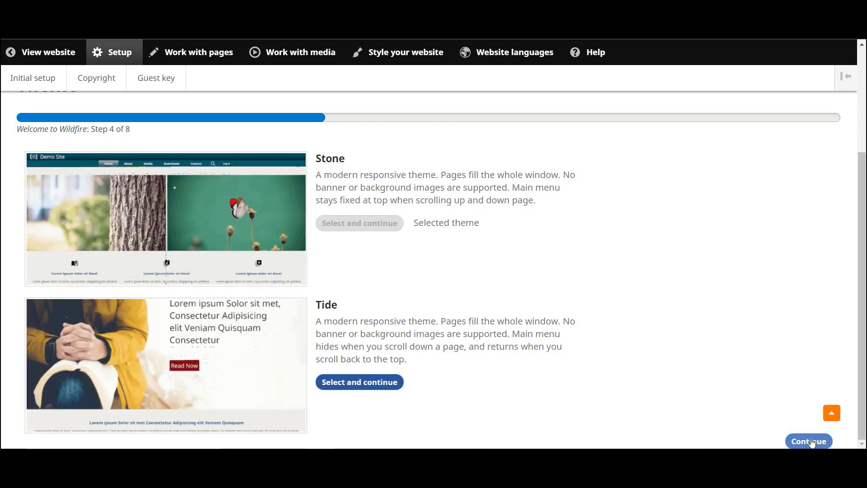
click(810, 435)
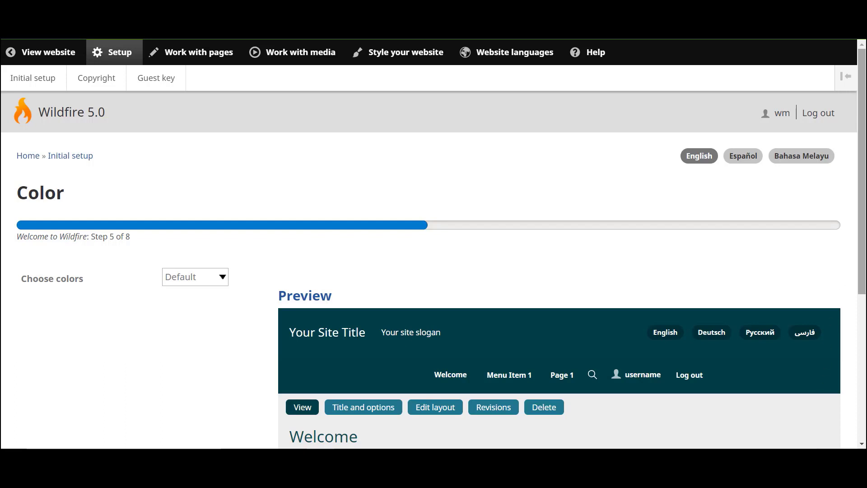
Preview the blue, green and vivid green color schemes on the sample page
drag(861, 237, 817, 334)
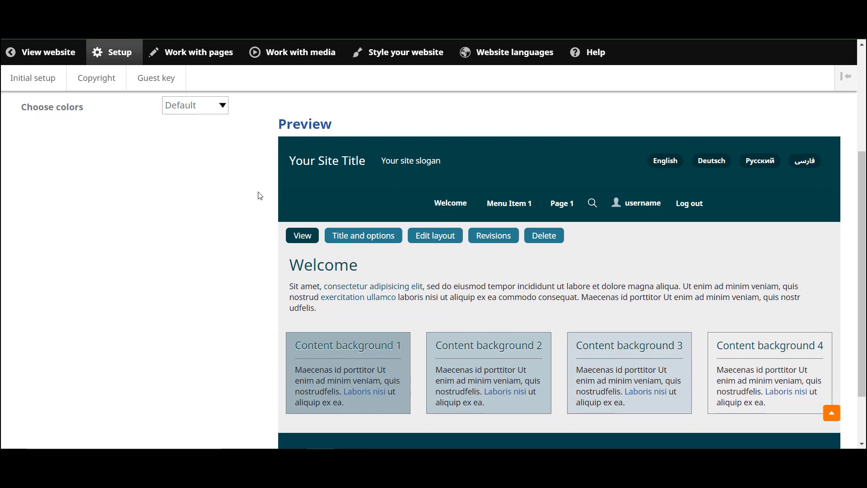
click(222, 106)
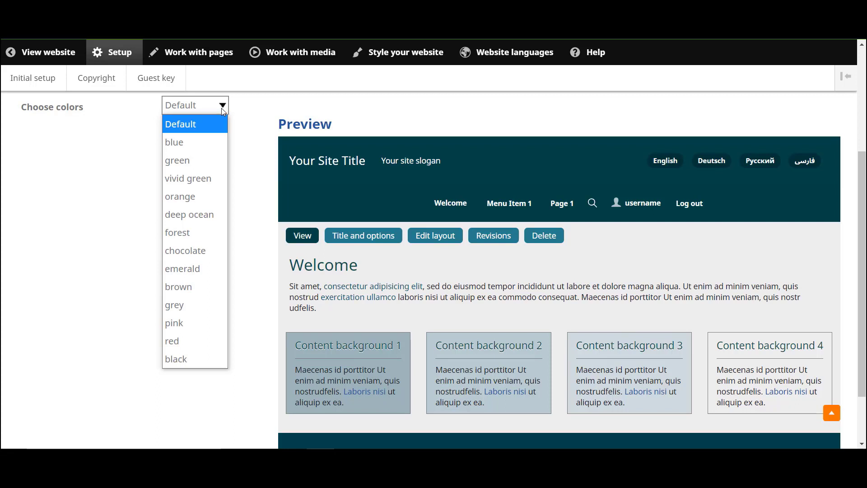
click(210, 148)
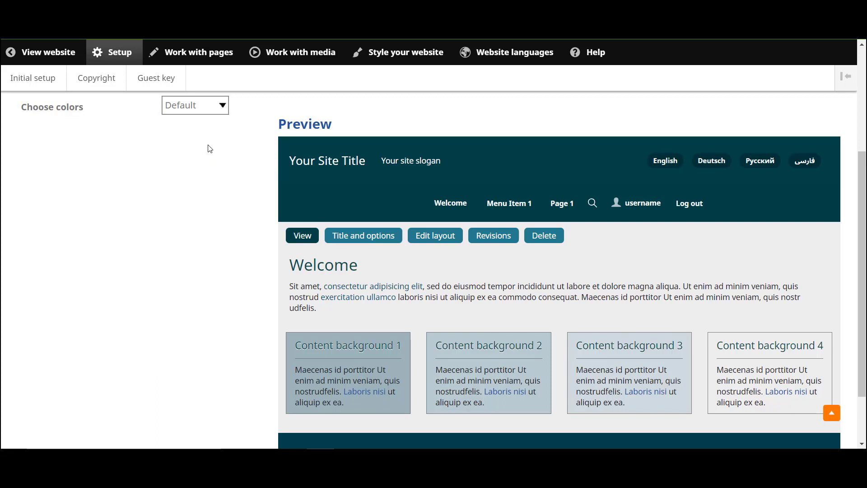
click(223, 106)
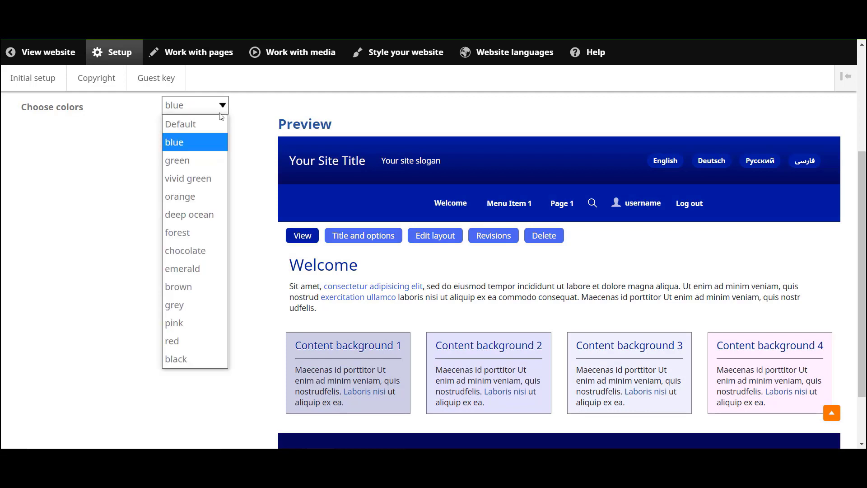
click(205, 158)
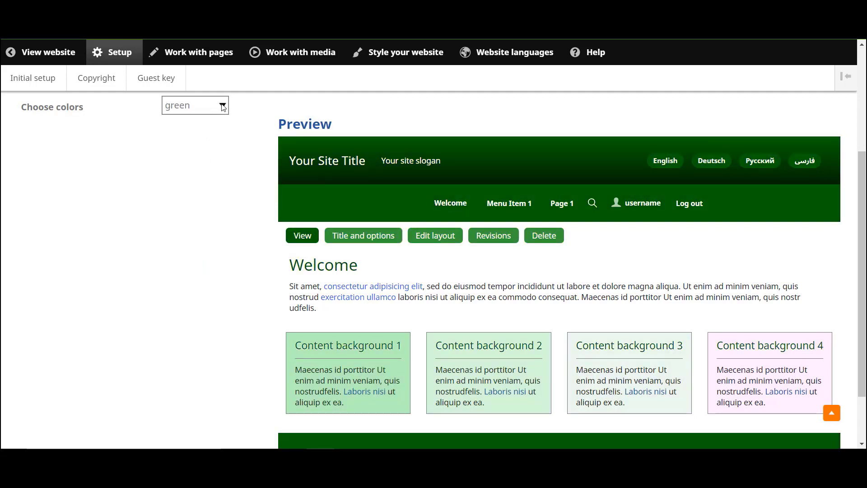
click(223, 106)
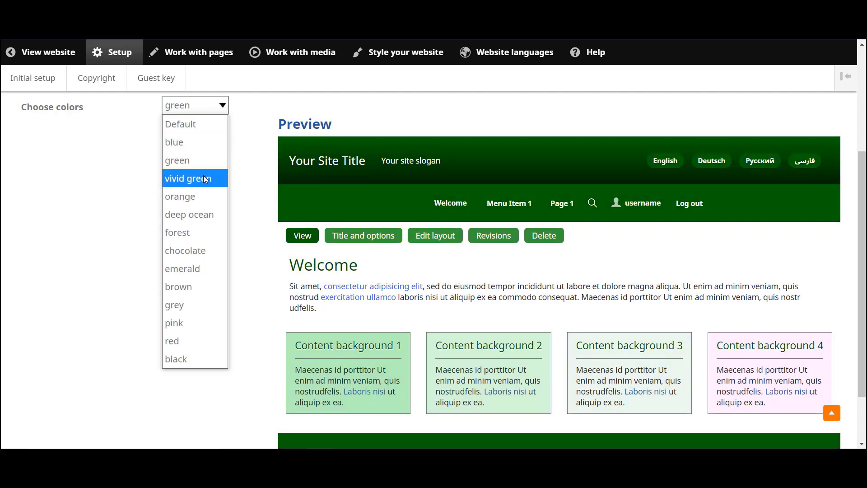
click(204, 179)
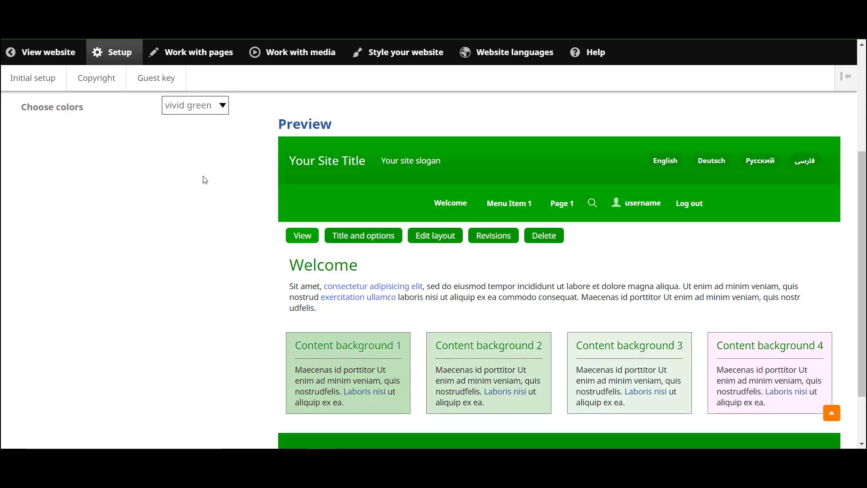
Preview the orange and forest color schemes, choose emerald, and save to continue to the font upload step
key(Down)
key(Down)
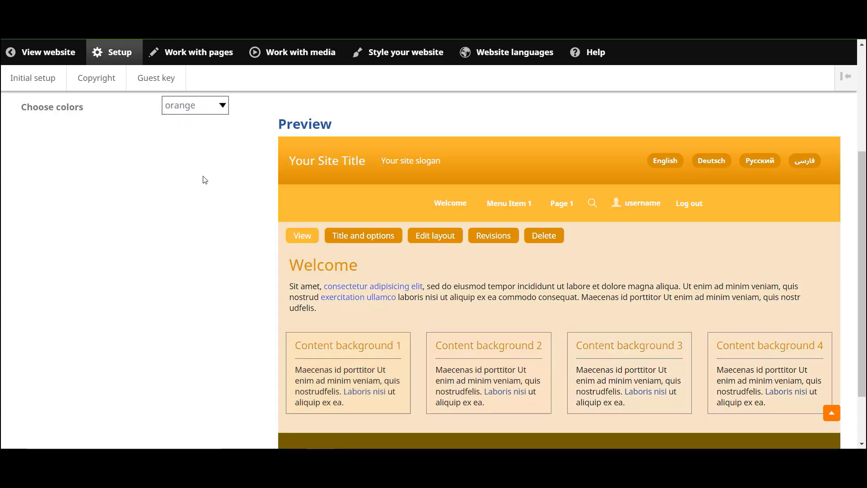
key(Down)
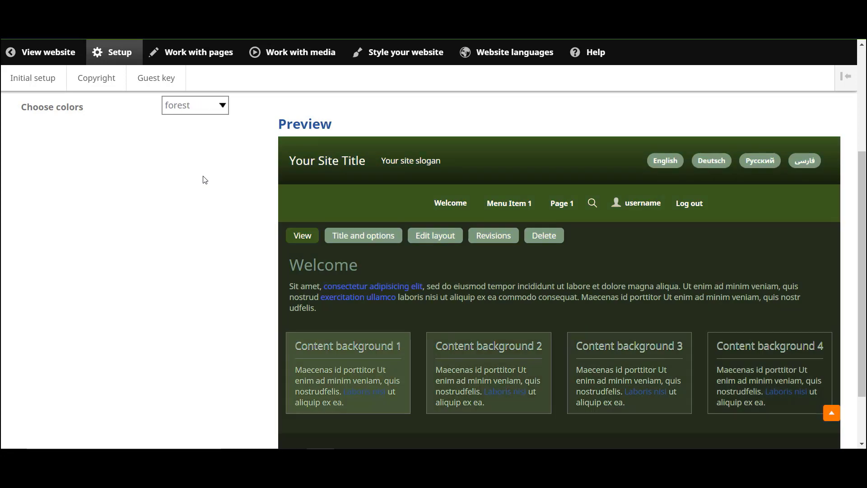
key(Down)
key(Down)
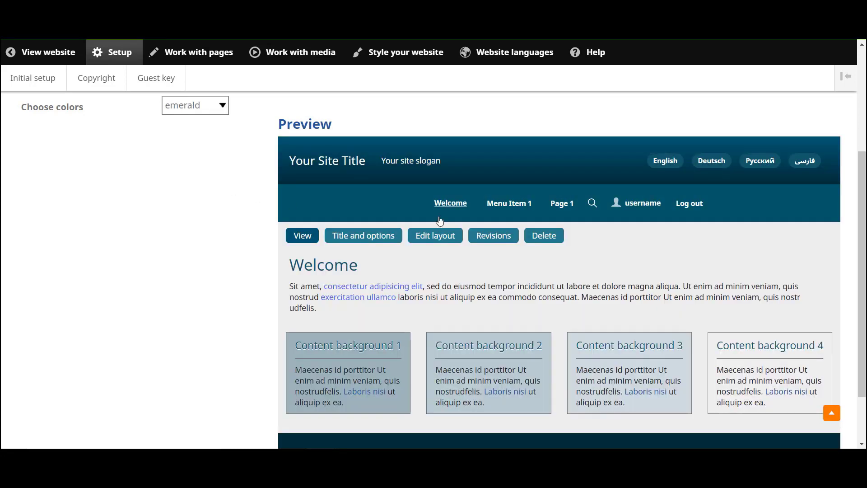
scroll(863, 271, down, 1)
scroll(863, 271, down, 1)
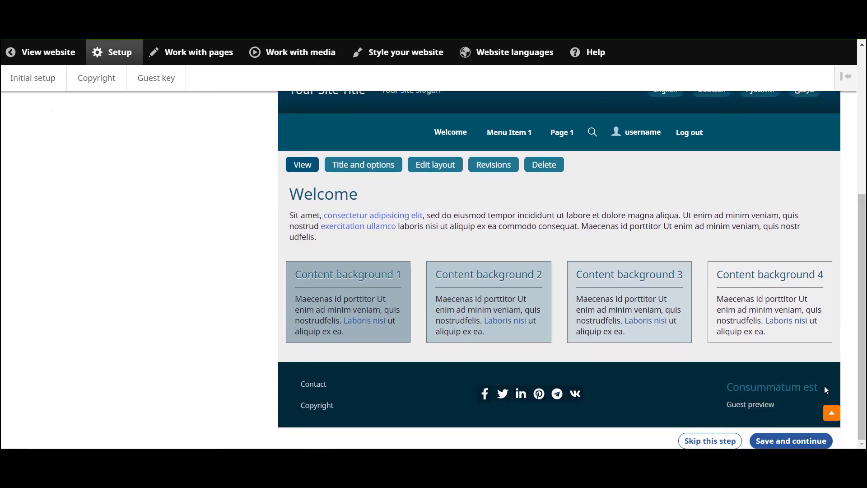
click(783, 442)
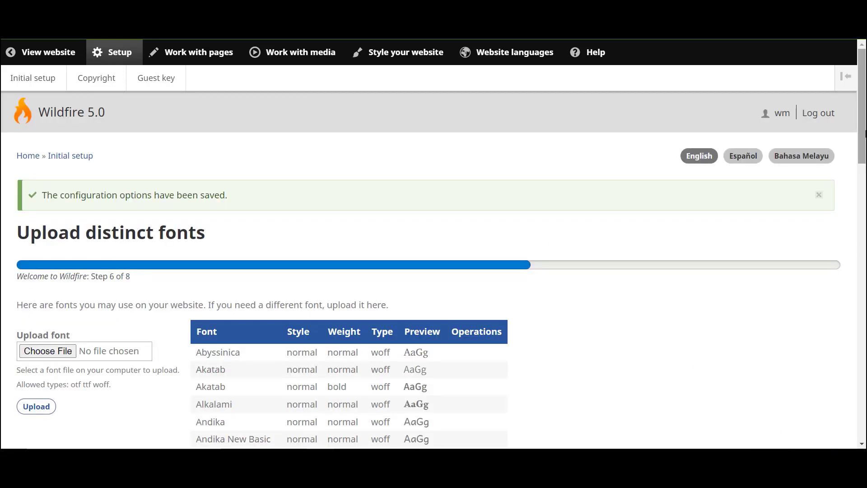
Review the available fonts, upload the Utroligt font file from the utroligt folder, and continue to the font assignment step
scroll(863, 179, down, 3)
scroll(863, 178, down, 10)
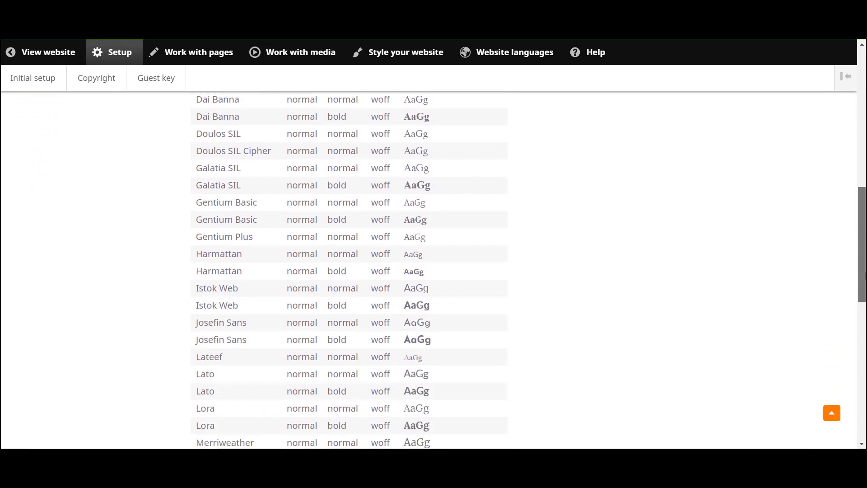
scroll(349, 271, down, 4)
scroll(349, 271, up, 14)
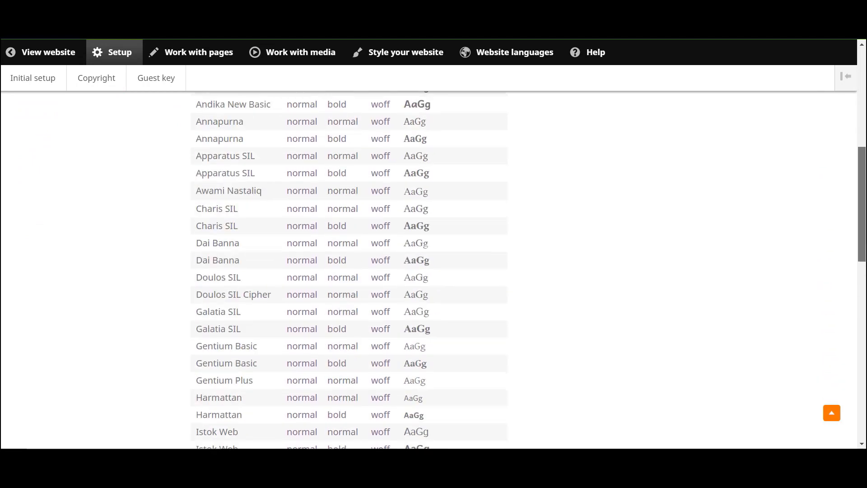
scroll(159, 239, up, 2)
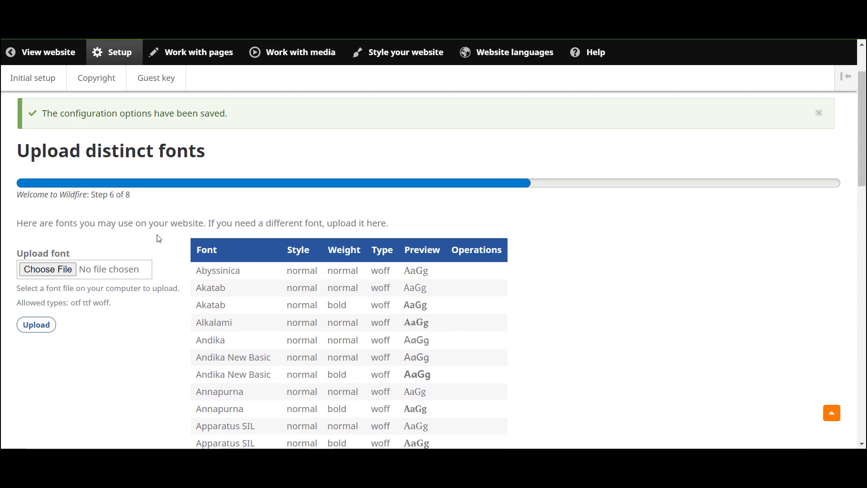
click(55, 271)
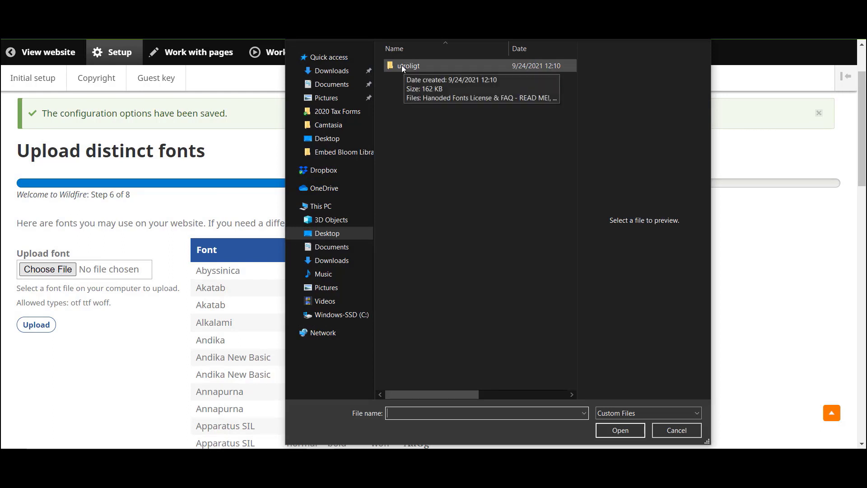
double_click(402, 65)
click(401, 64)
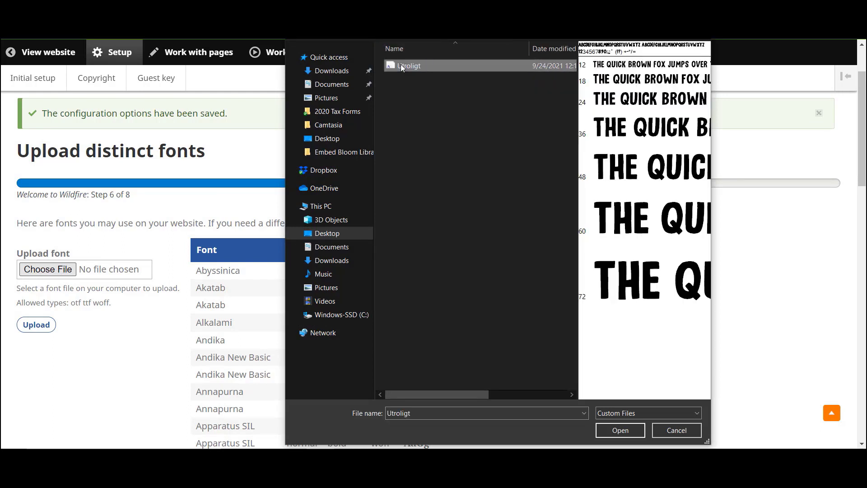
click(610, 426)
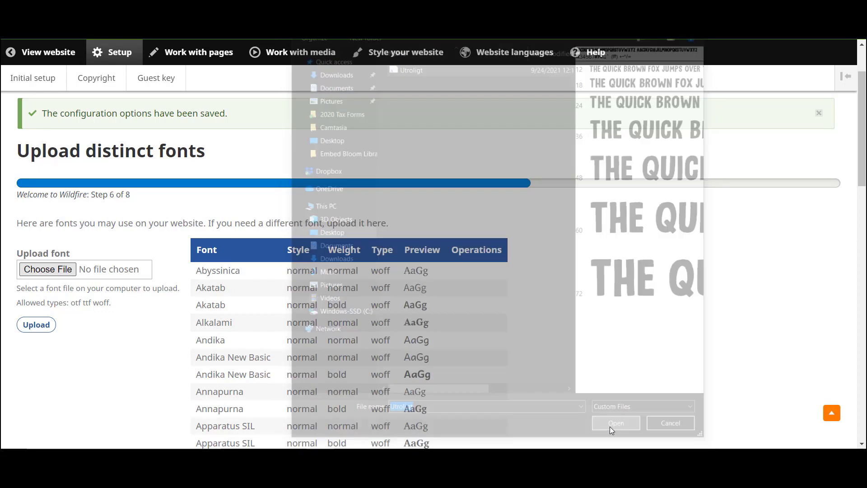
click(37, 323)
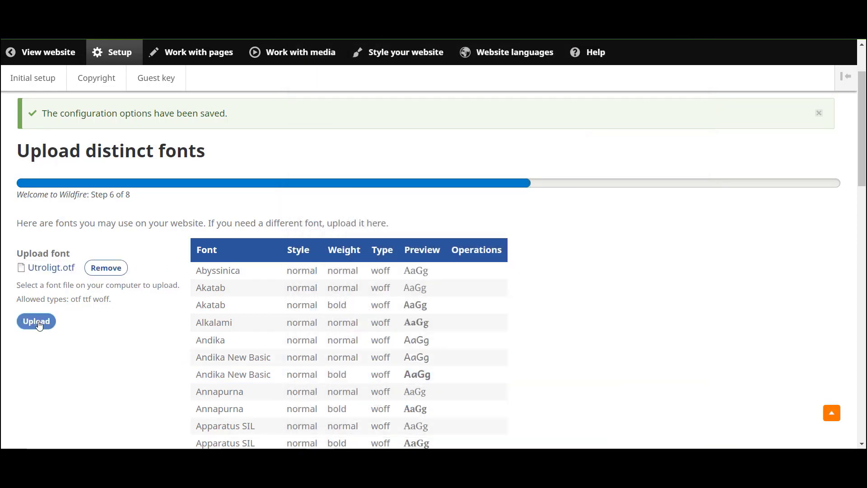
drag(861, 162, 784, 422)
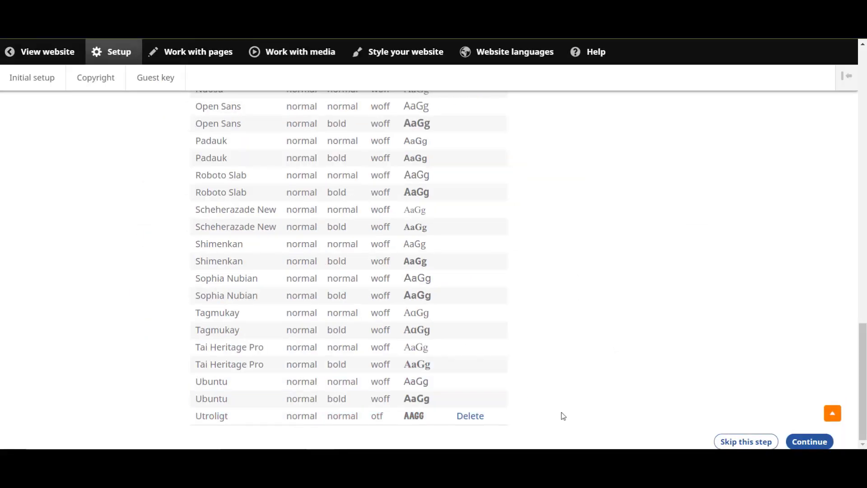
click(793, 441)
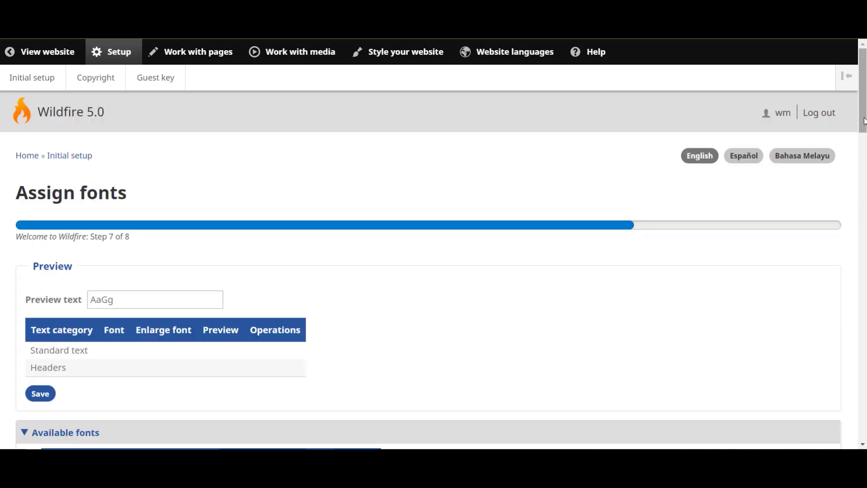
Assign Istok Web bold to Headers and Istok Web normal to Standard text, and continue to the website name step
scroll(858, 190, down, 4)
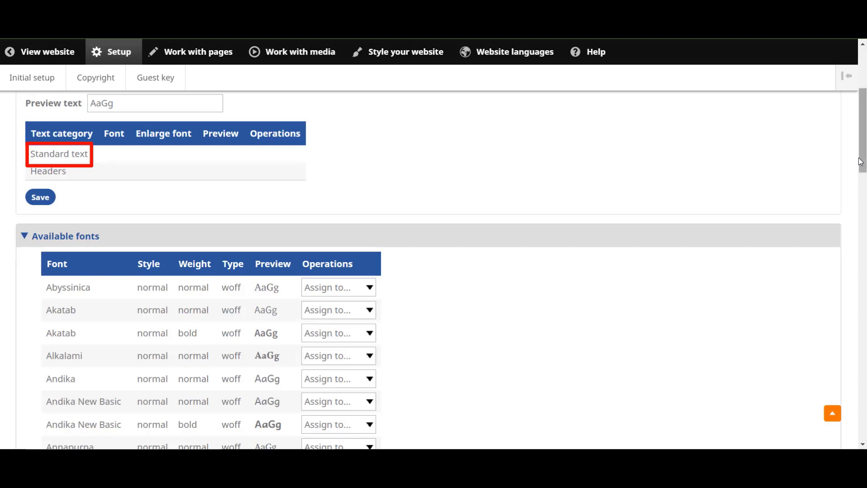
drag(863, 162, 838, 287)
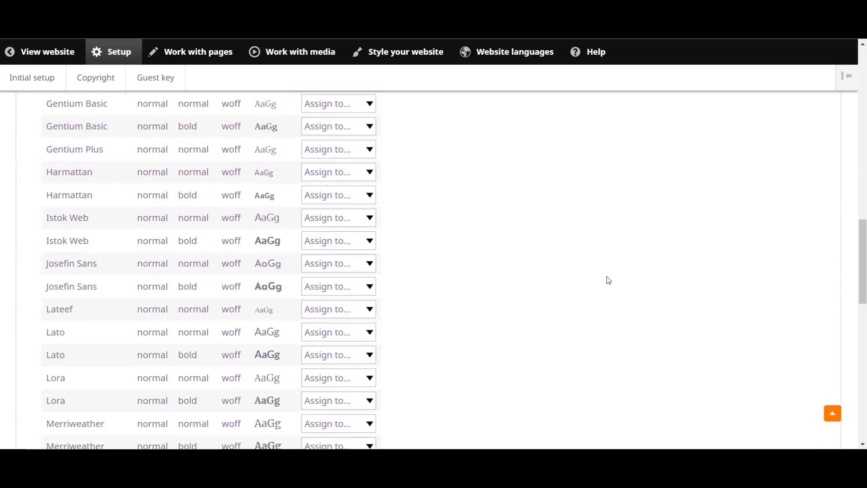
click(367, 241)
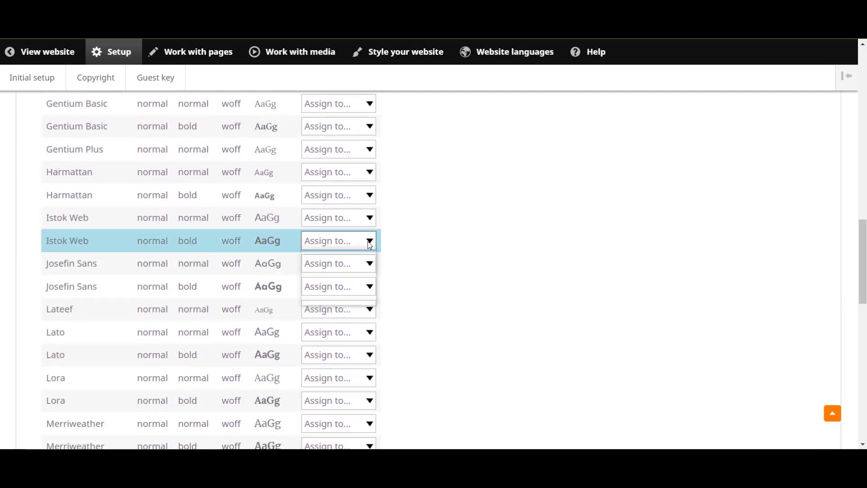
click(351, 295)
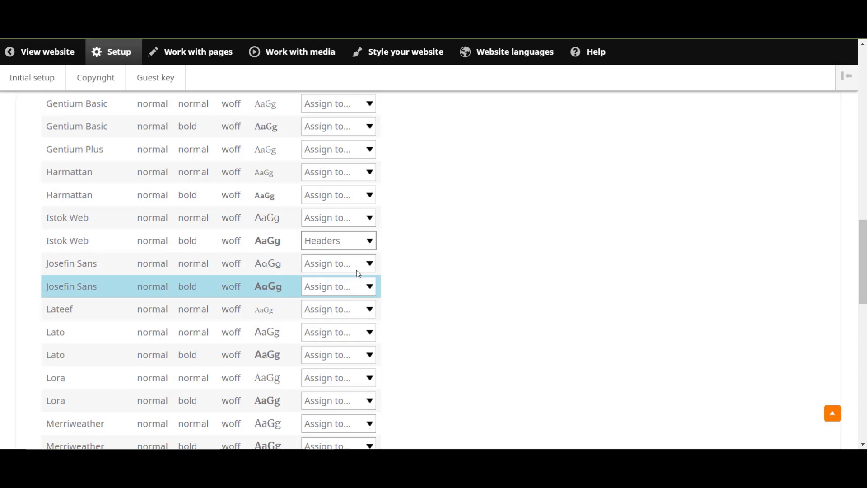
click(364, 219)
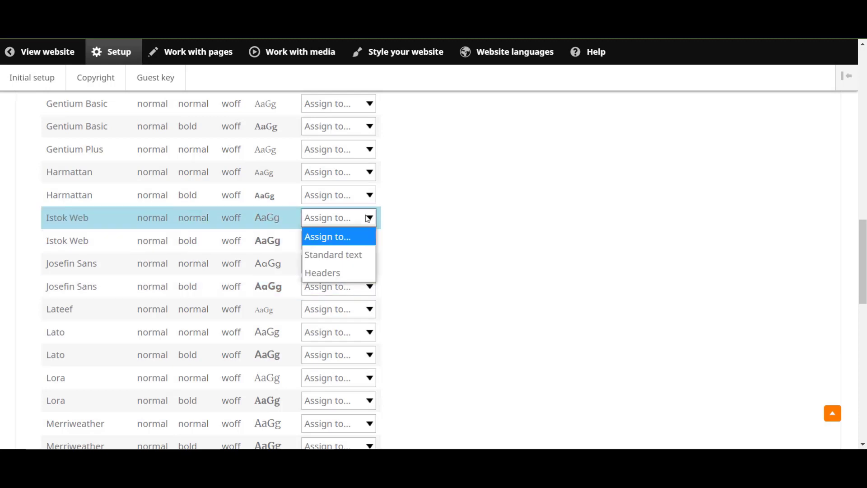
click(355, 255)
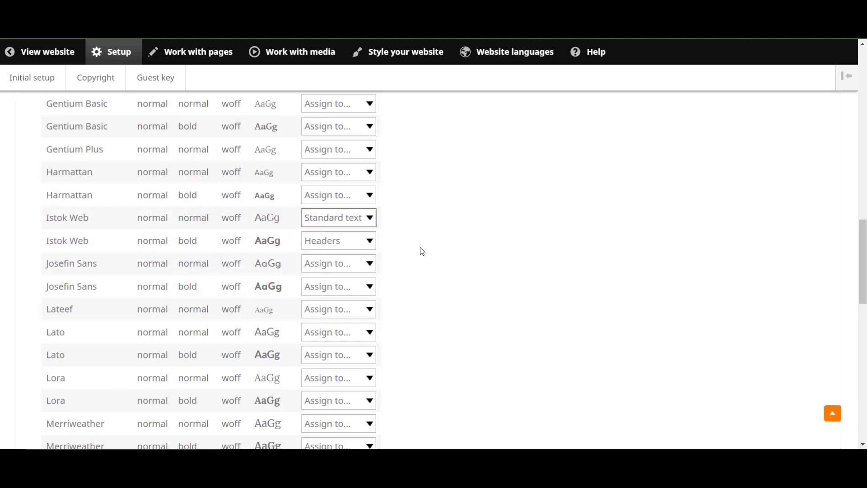
scroll(839, 353, down, 15)
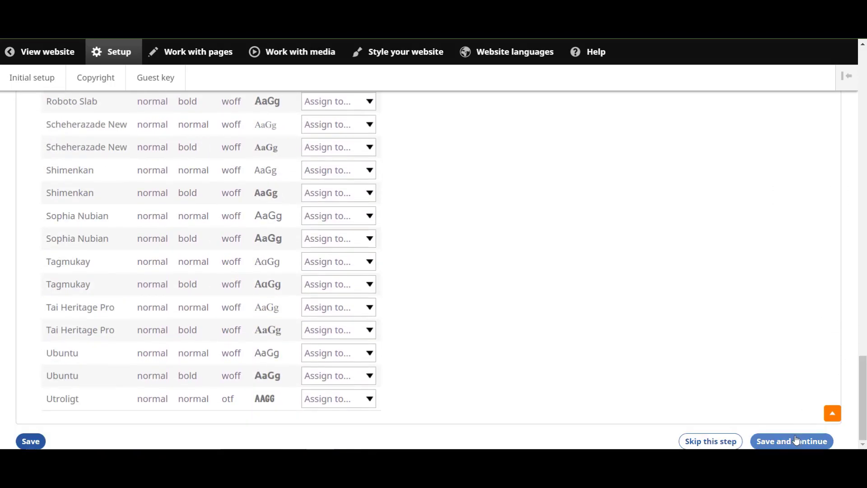
click(774, 436)
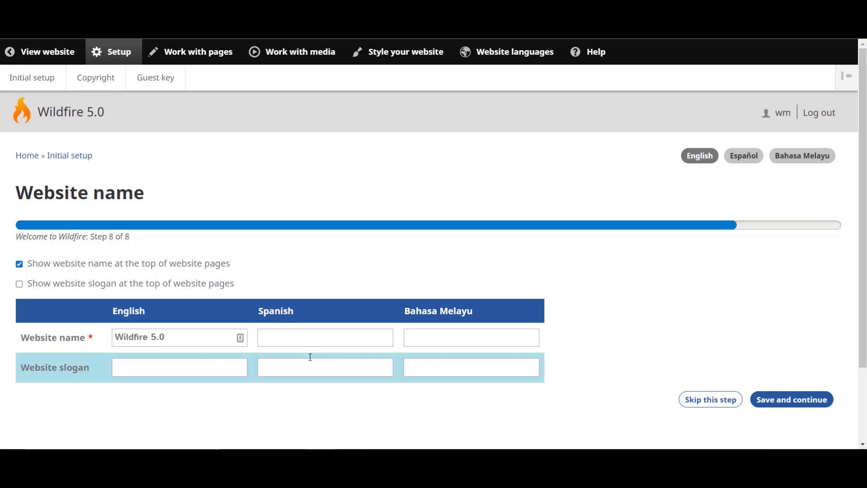
Enter Template Website as the English website name, leave the slogan empty, and finish the initial setup wizard
triple_click(163, 337)
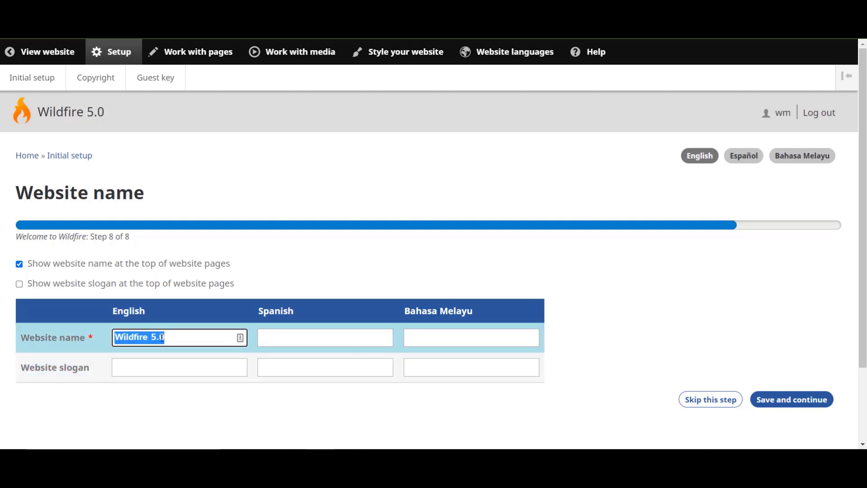
text(Template)
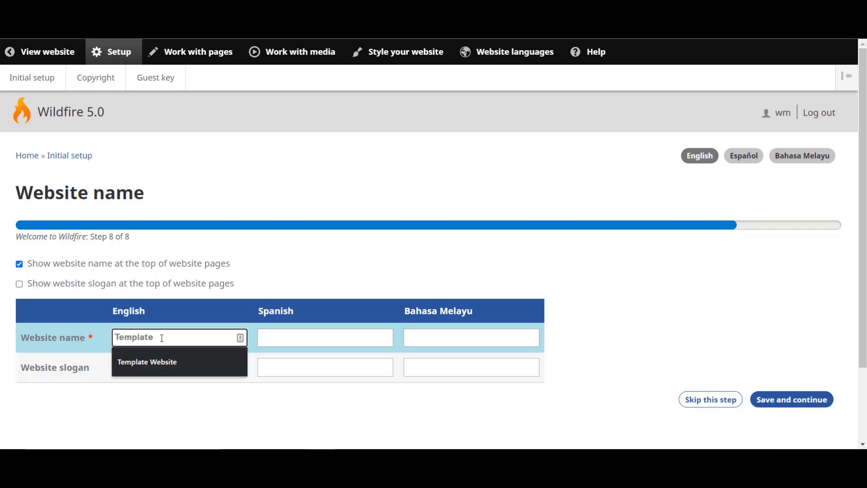
key(Down)
key(Tab)
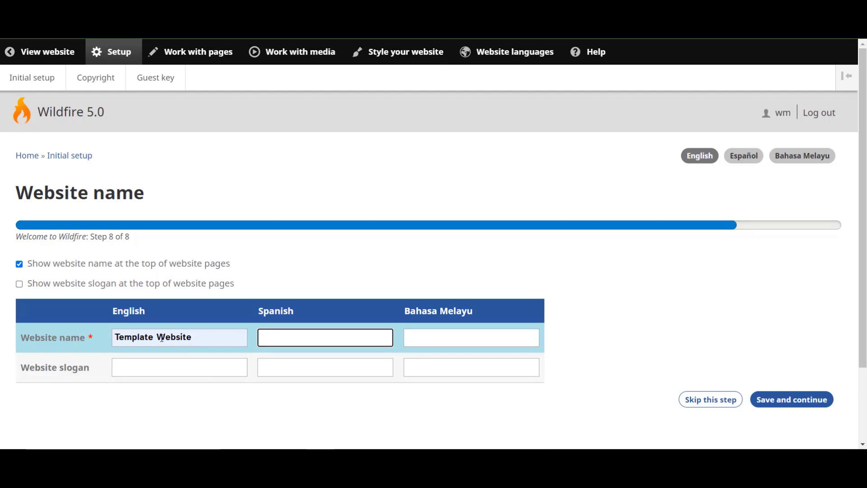
click(161, 337)
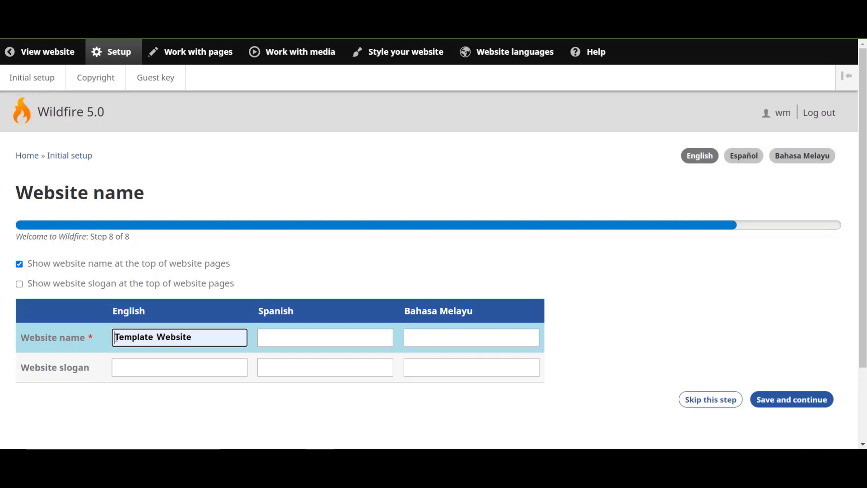
click(114, 370)
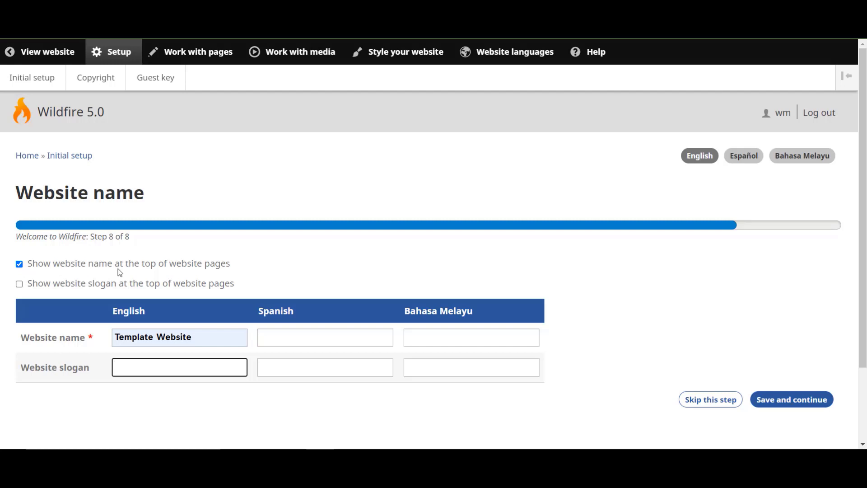
click(777, 400)
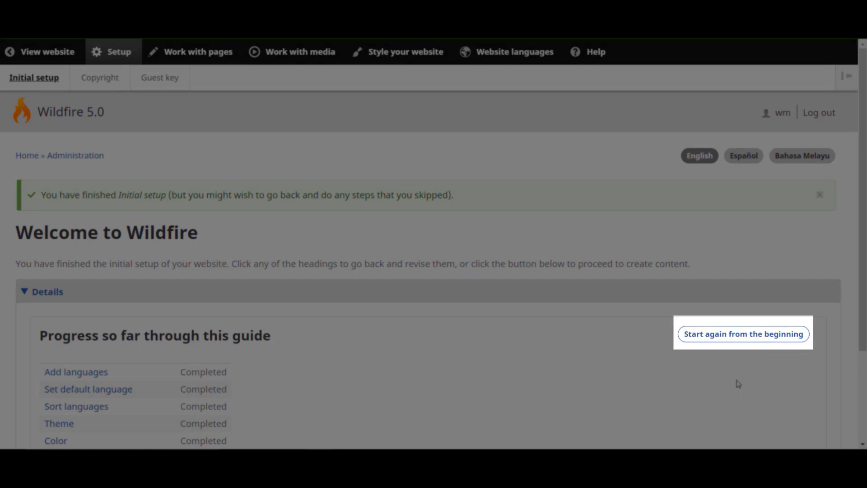
scroll(735, 382, down, 3)
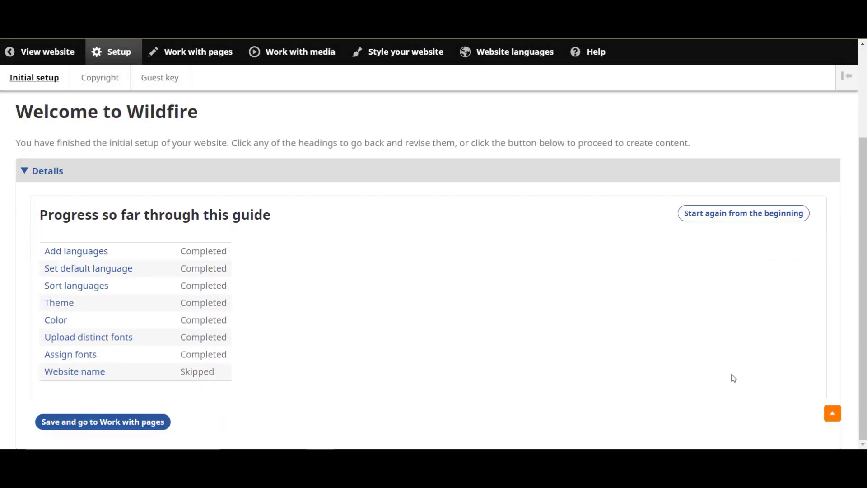